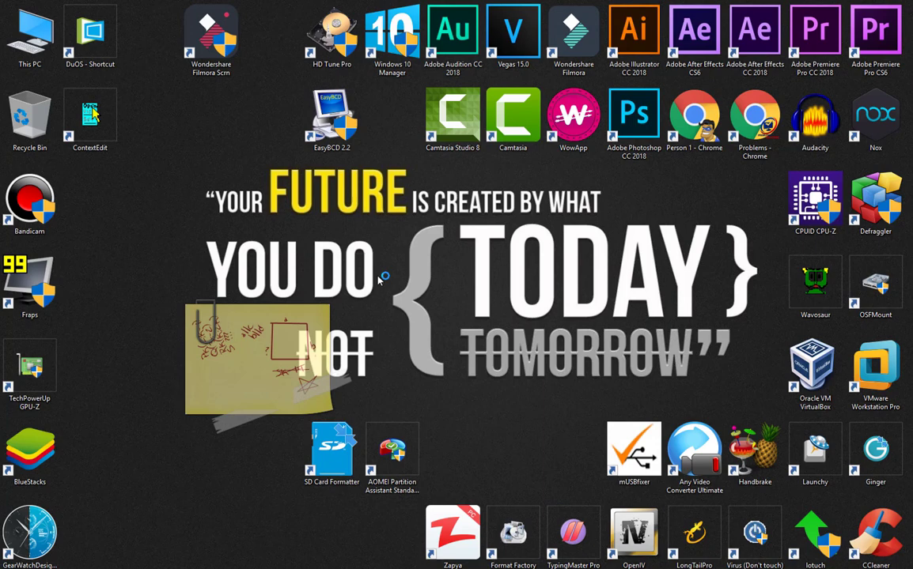
Step: Check in File Explorer which file systems Windows formatting offers for USB Drive (N:), then close it without formatting
right_click(179, 183)
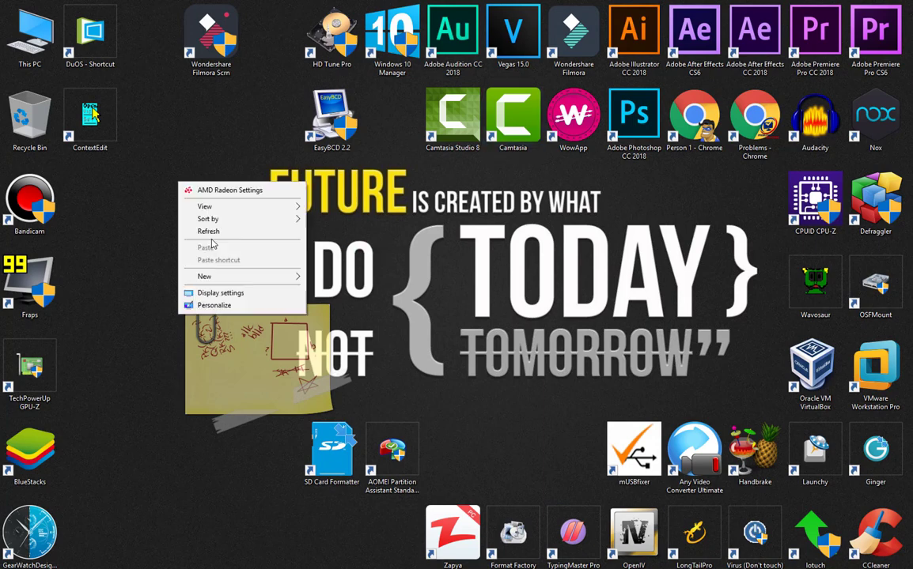
click(209, 231)
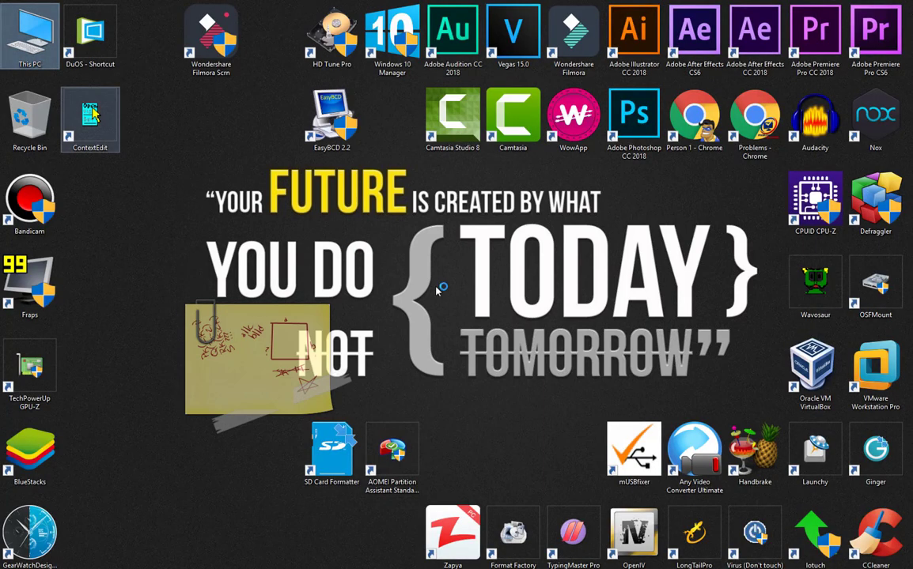
key(super+e)
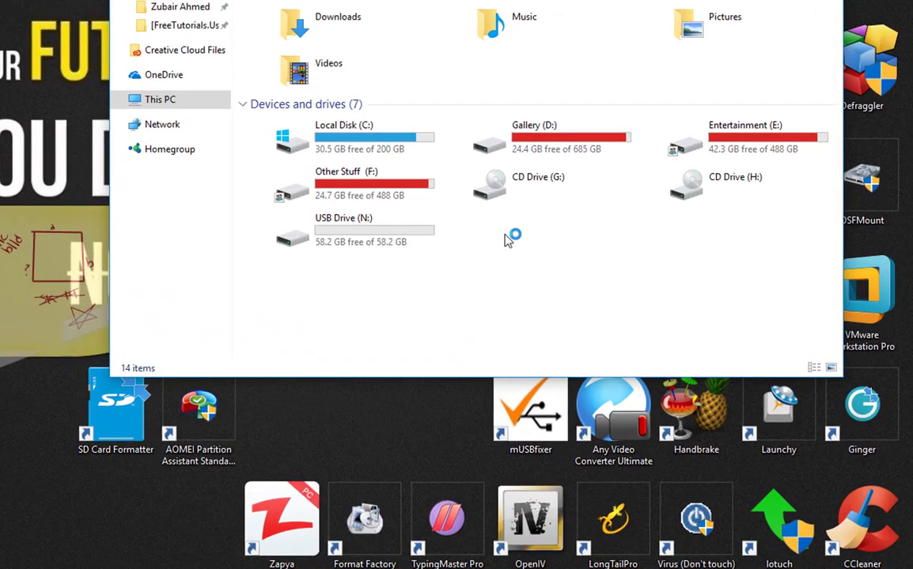
click(334, 242)
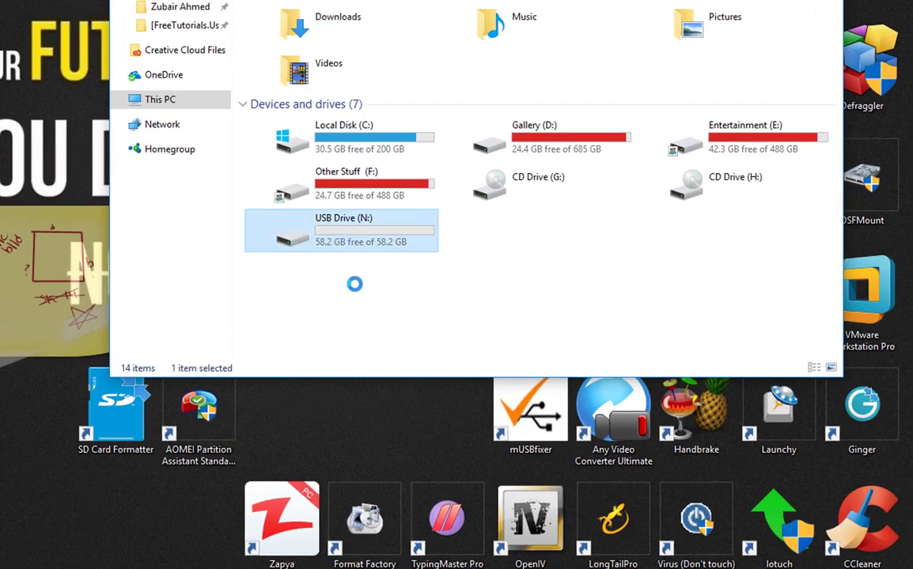
right_click(333, 237)
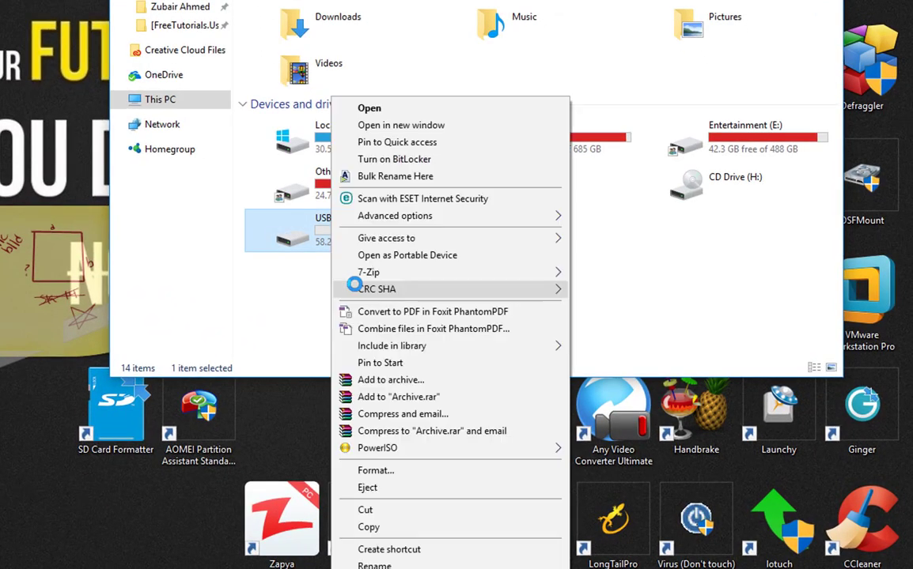
click(372, 470)
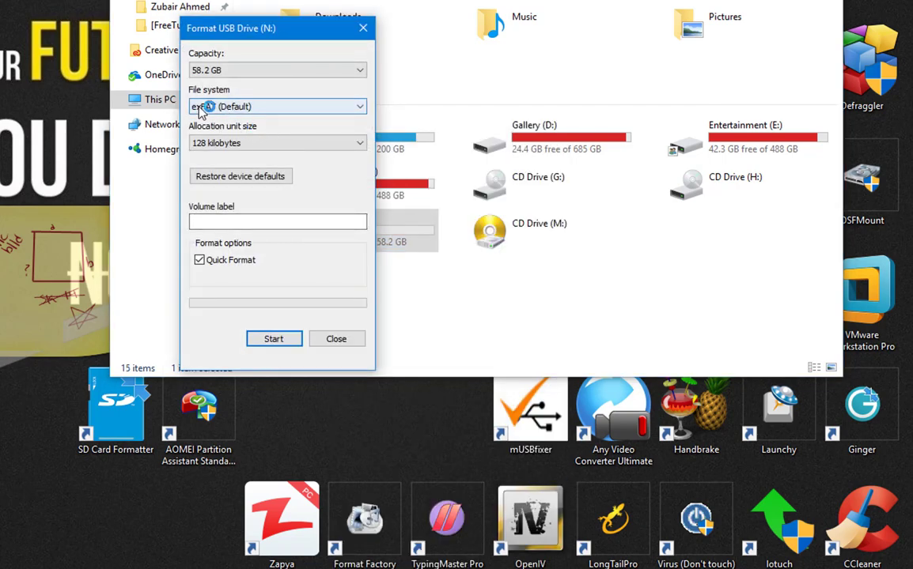
click(255, 109)
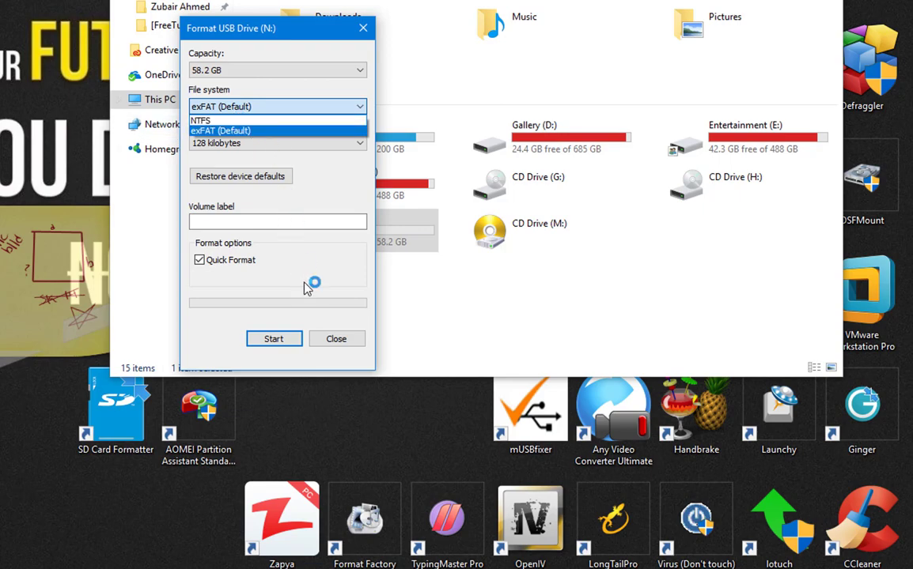
click(336, 338)
key(alt+F4)
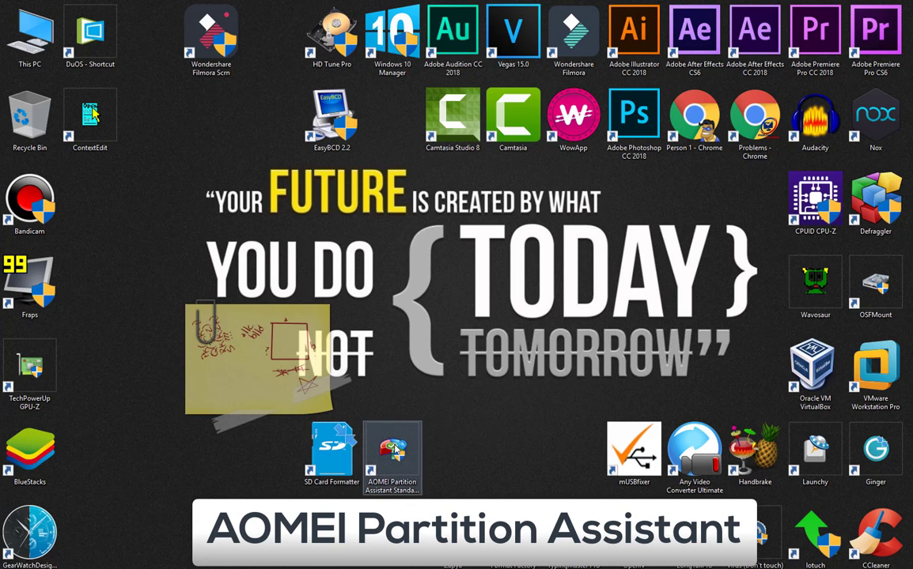
Step: Launch AOMEI Partition Assistant and select the exFAT partition N: on Disk 6
click(385, 451)
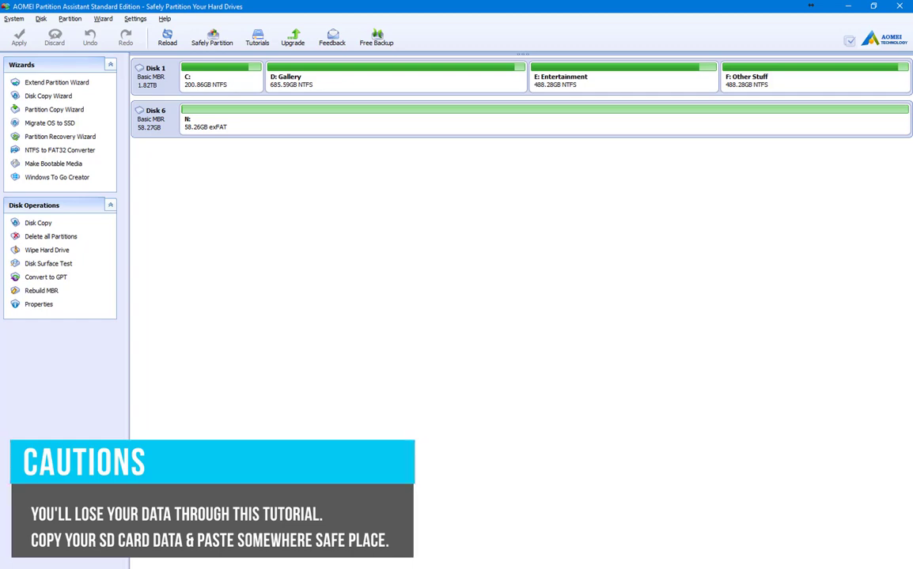
click(323, 129)
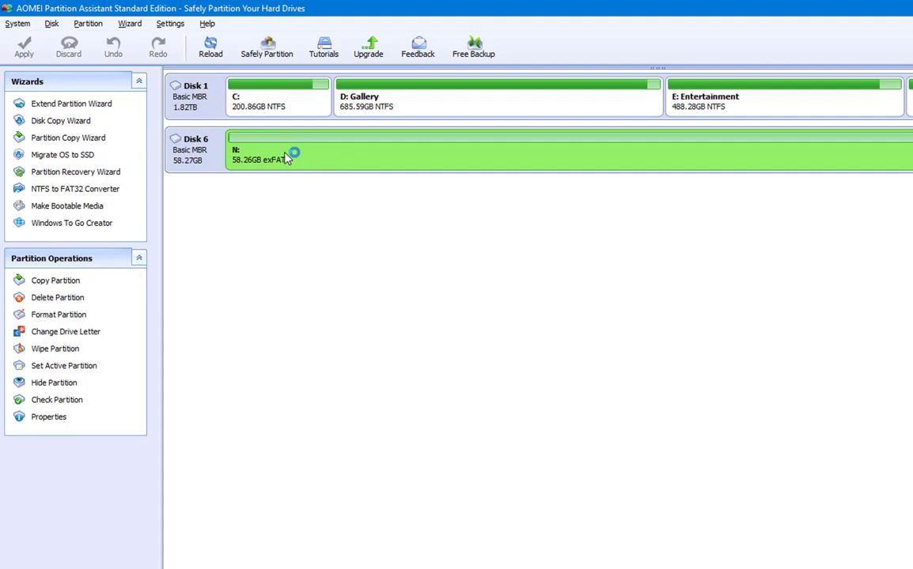
Step: Delete the N: partition on Disk 6 using quick deletion
right_click(285, 152)
click(332, 258)
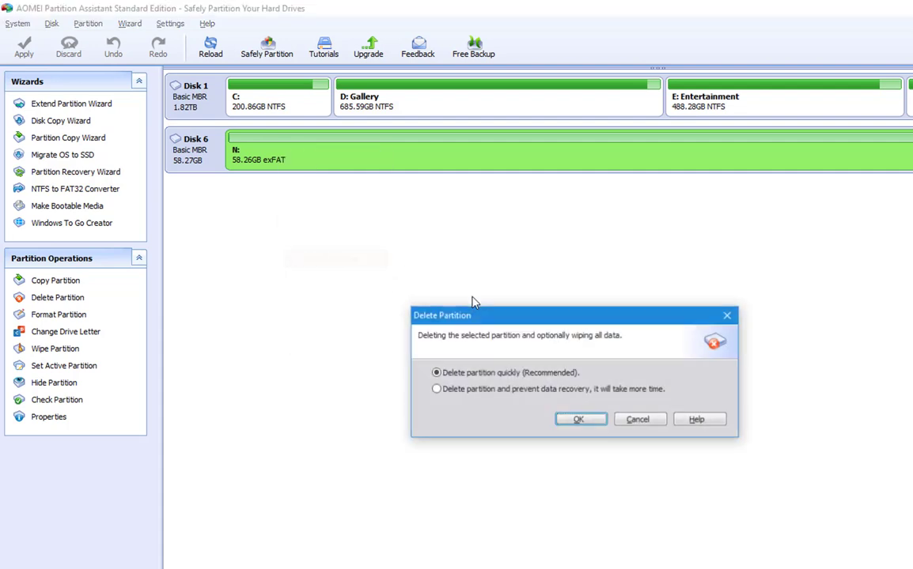
click(579, 420)
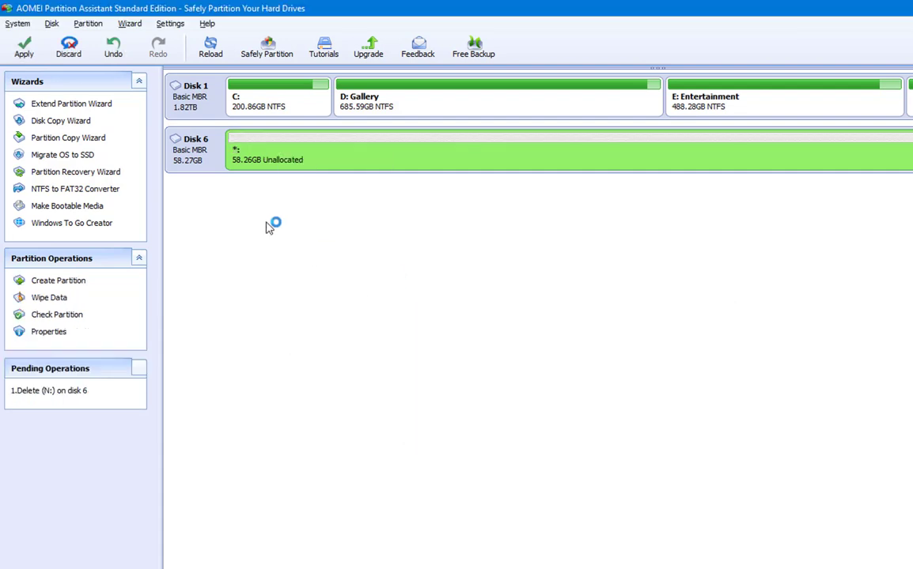
Step: Apply the pending deletion so Disk 6 becomes 58.26GB unallocated space
click(24, 49)
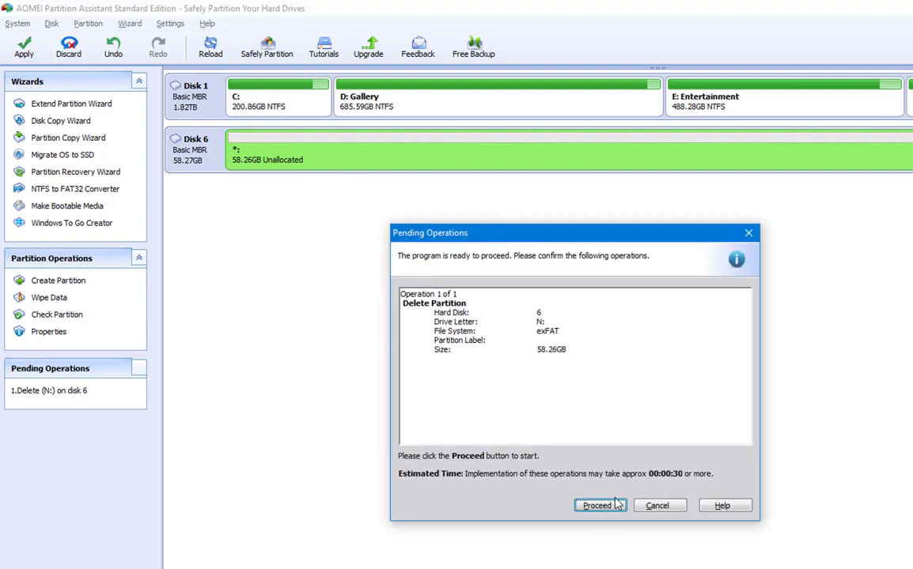
click(592, 503)
click(567, 410)
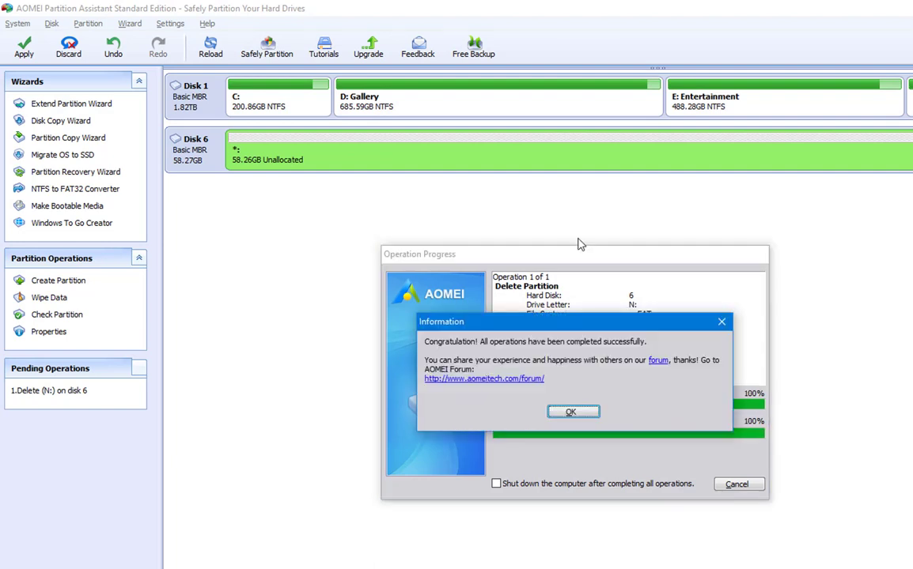
click(570, 412)
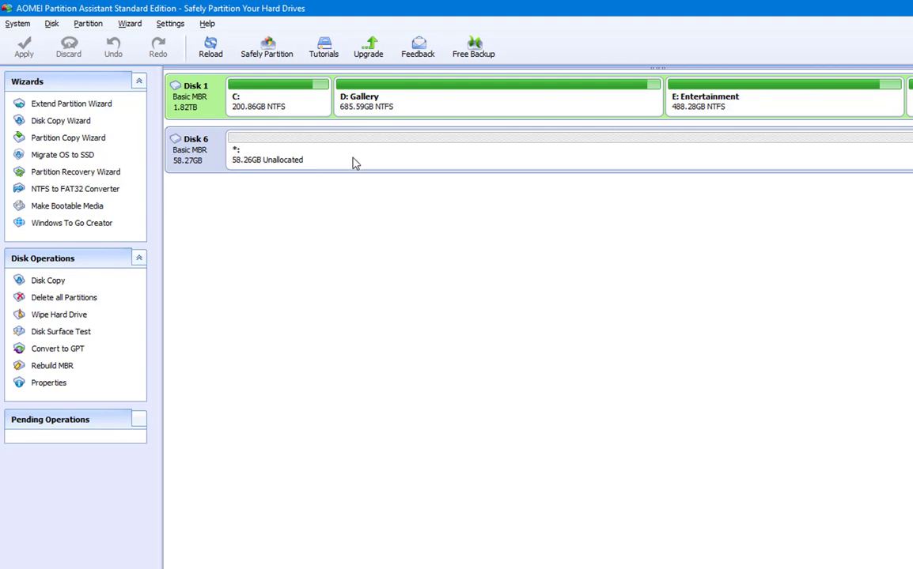
Step: Create a new partition on the unallocated space of Disk 6 with FAT32 as the file system
click(288, 164)
right_click(331, 159)
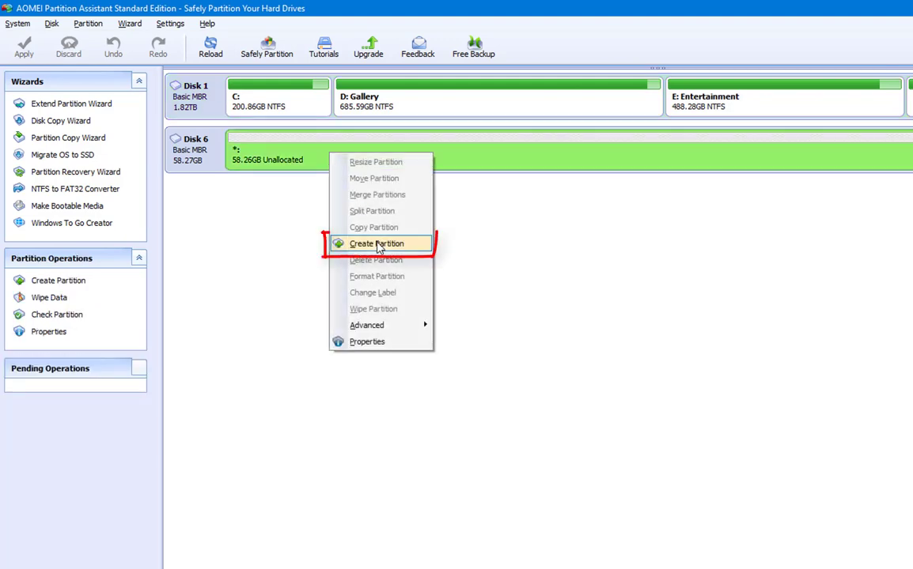
click(405, 251)
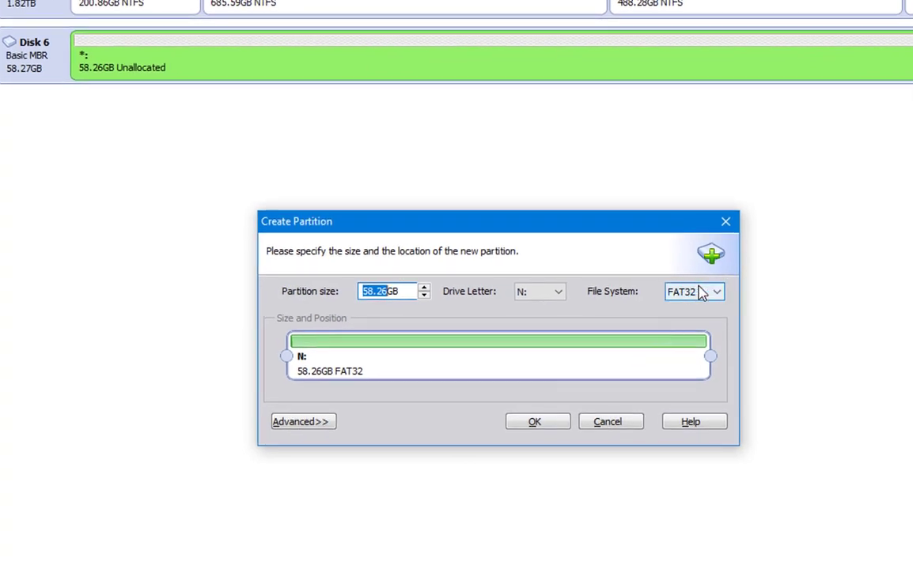
click(688, 295)
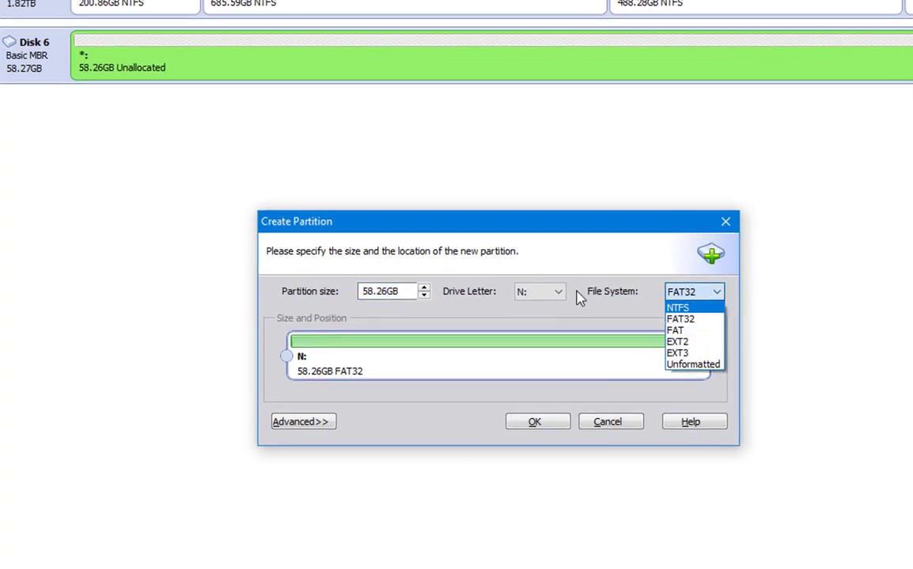
click(682, 318)
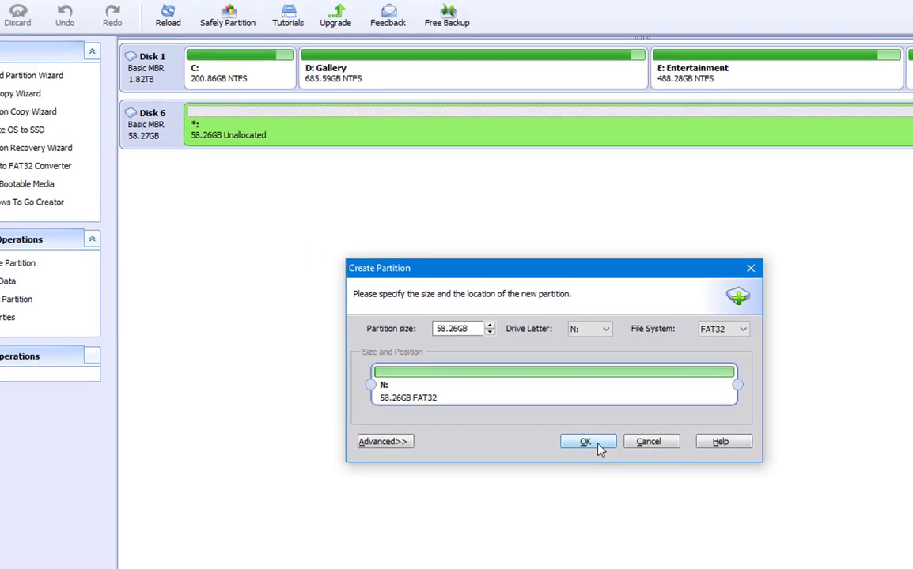
click(546, 424)
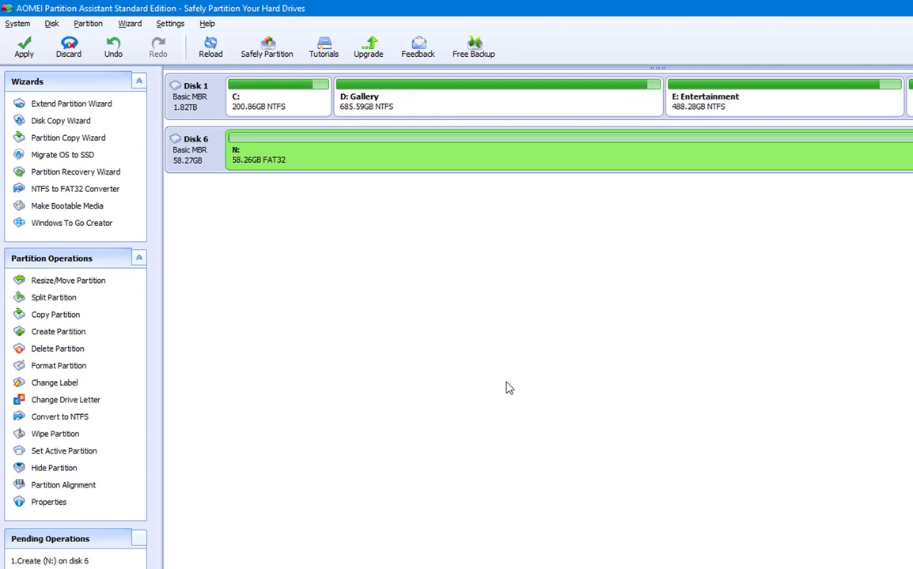
Step: Apply the pending creation so N: becomes a 58.26GB FAT32 partition on Disk 6
click(24, 49)
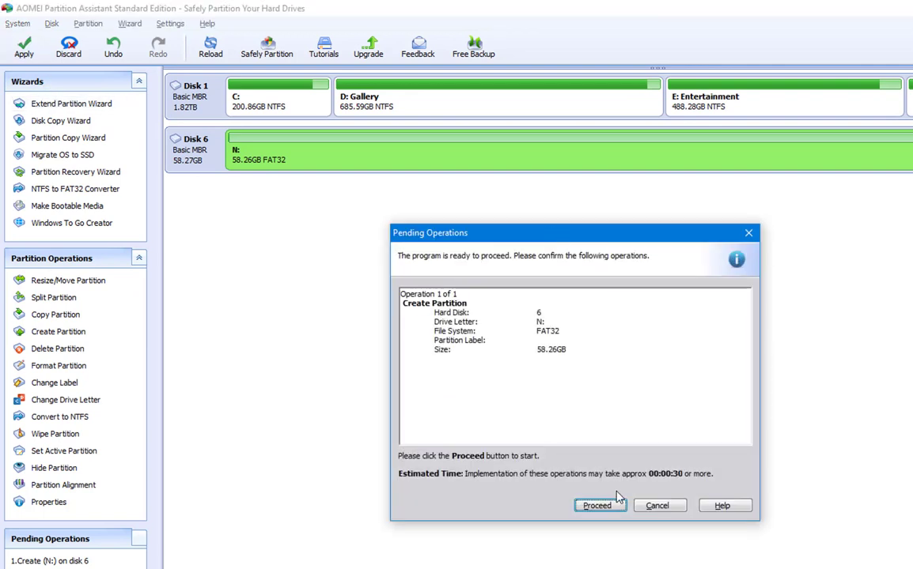
click(609, 505)
click(574, 412)
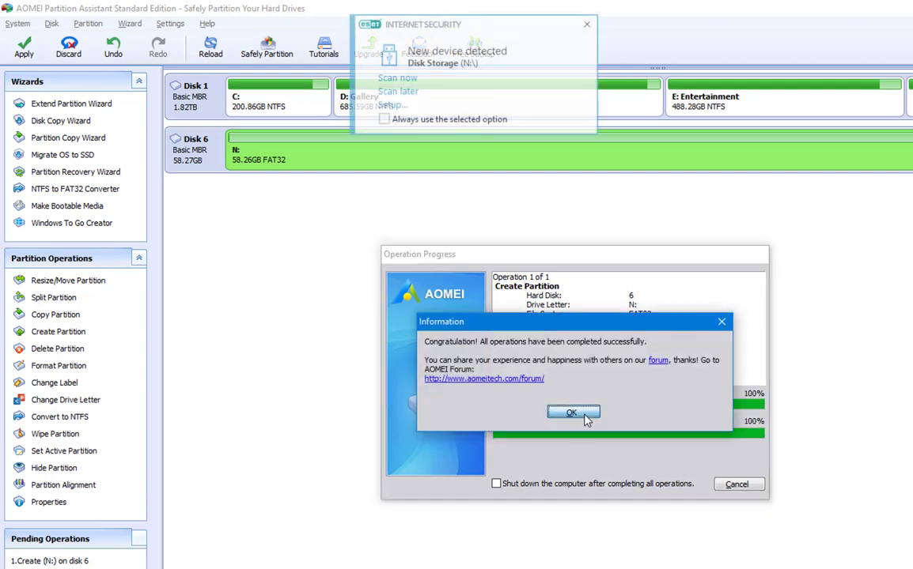
click(586, 420)
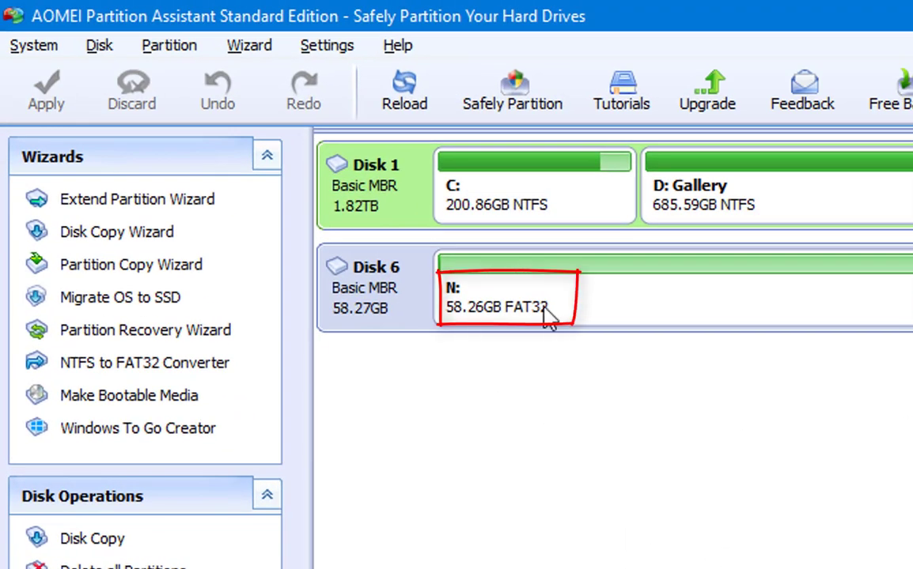
Step: Select the new FAT32 partition N: and minimize the partition manager to the desktop
click(546, 319)
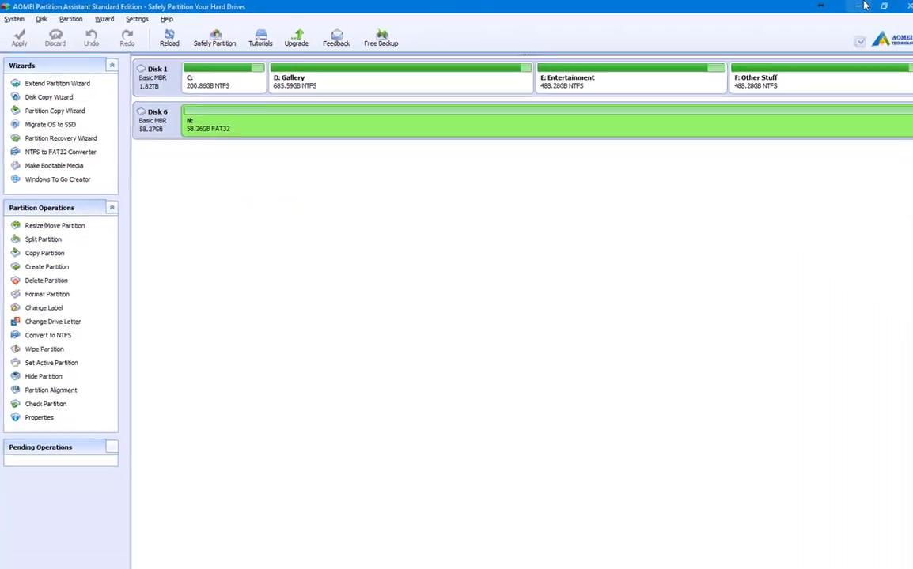
click(864, 5)
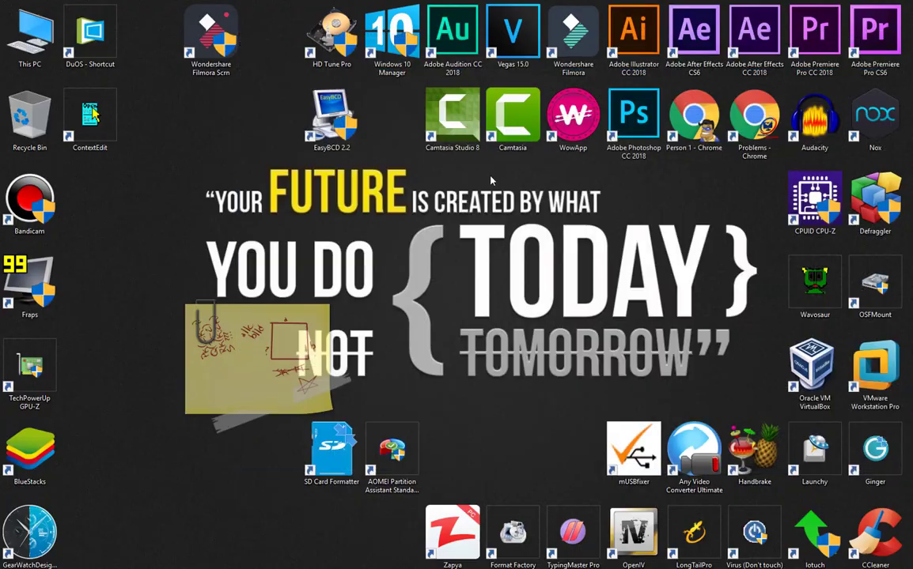